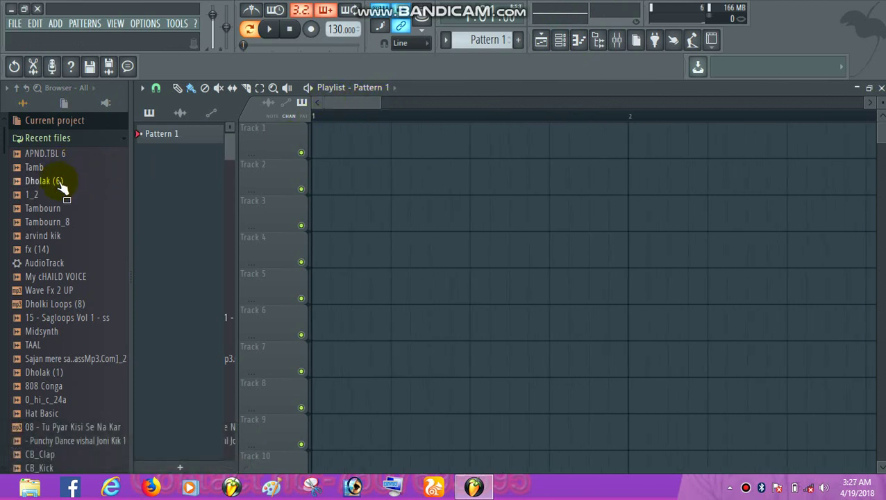
# - Place the arvind kik sample on Track 1 at all four beats of bar 1
pyautogui.moveTo(32, 236); pyautogui.dragTo(317, 141)
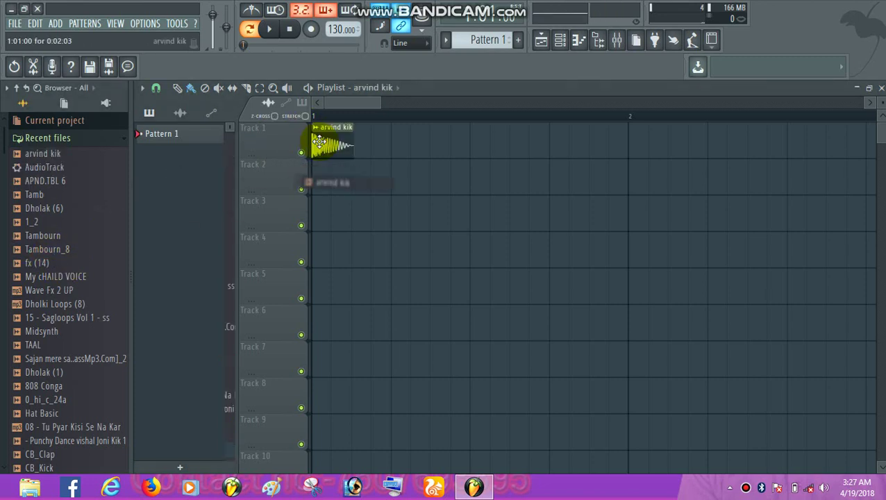
pyautogui.click(400, 143)
pyautogui.click(480, 139)
pyautogui.click(555, 143)
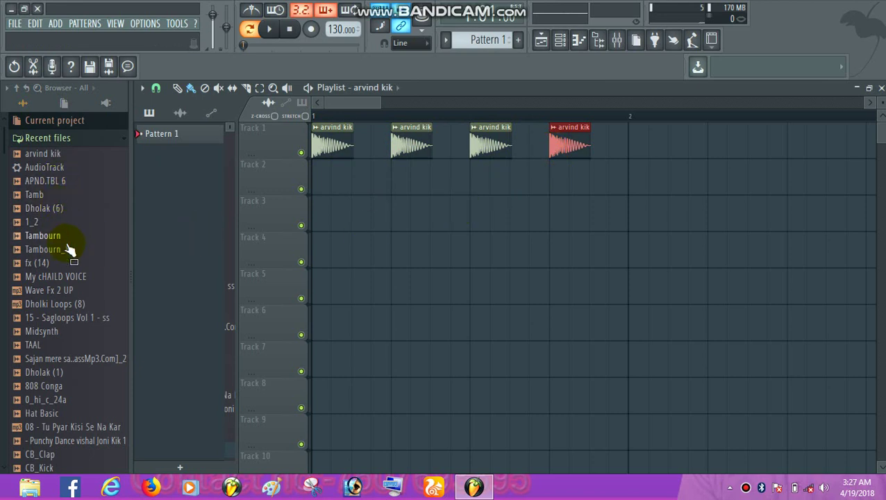
# - Place the Tambourn_8 sample at the start of Track 2 and cut off its tail after two steps
pyautogui.moveTo(70, 249); pyautogui.dragTo(317, 182)
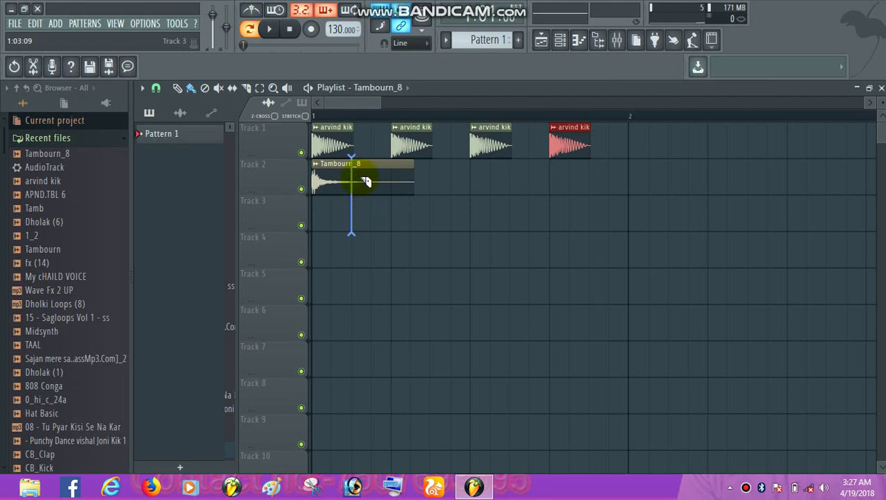
pyautogui.click(366, 180)
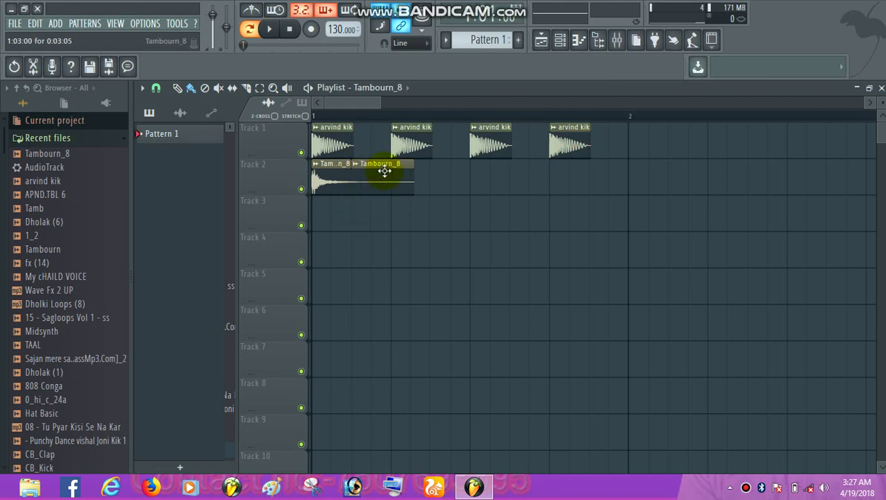
pyautogui.rightClick(386, 172)
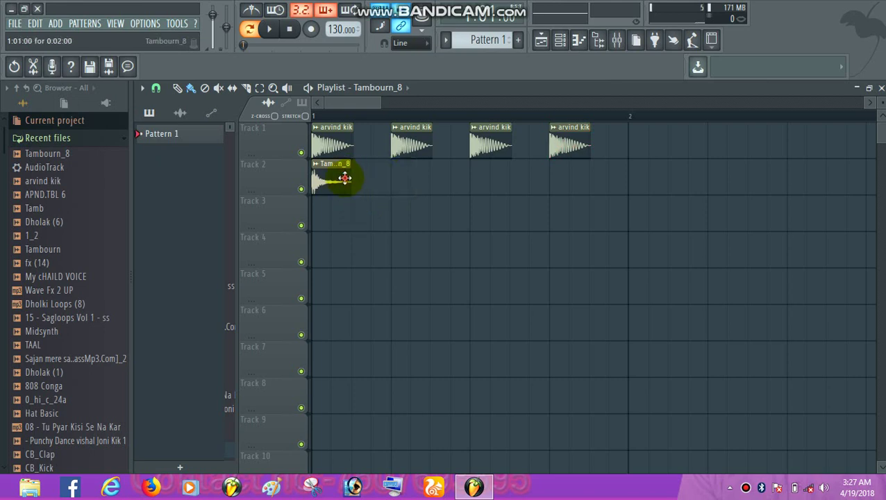
# - Repeat the trimmed Tambourn_8 clip on beats 2, 3 and 4 of Track 2
pyautogui.click(406, 176)
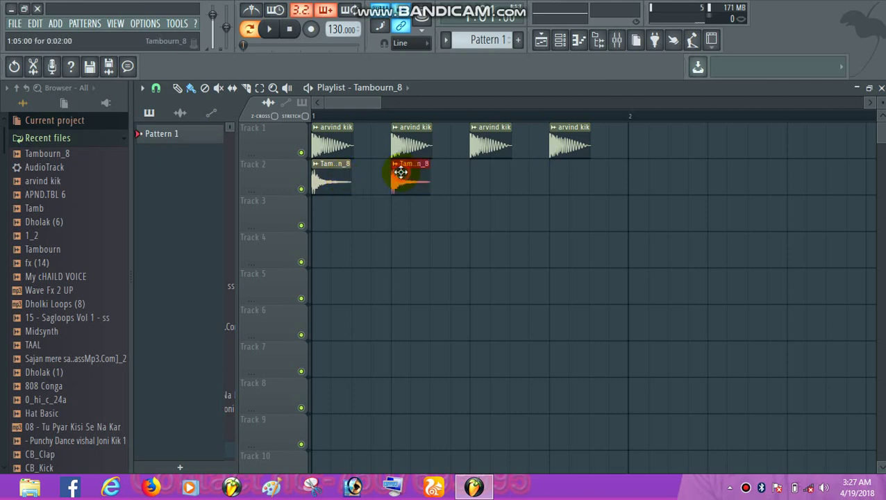
pyautogui.click(482, 189)
pyautogui.click(559, 189)
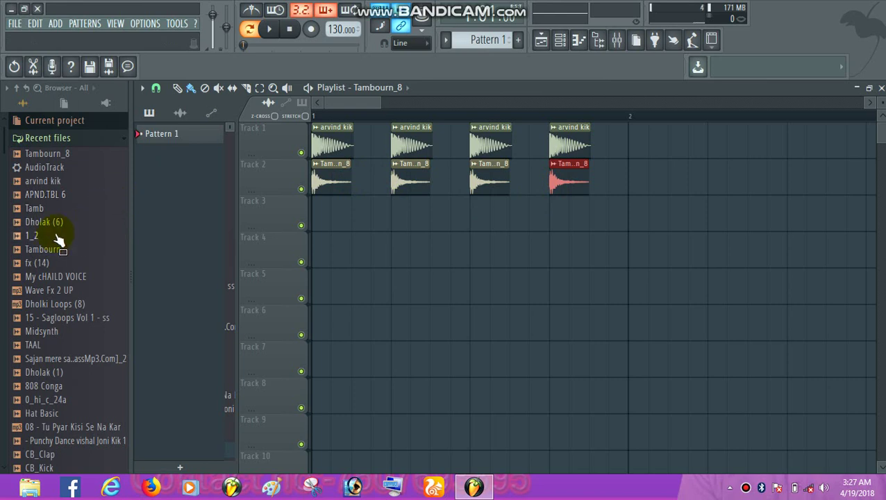
# - Place the 1_2 sample on Track 3 at steps 4, 8, 12 and 16 of bar 1
pyautogui.moveTo(60, 234); pyautogui.dragTo(383, 221)
pyautogui.click(452, 219)
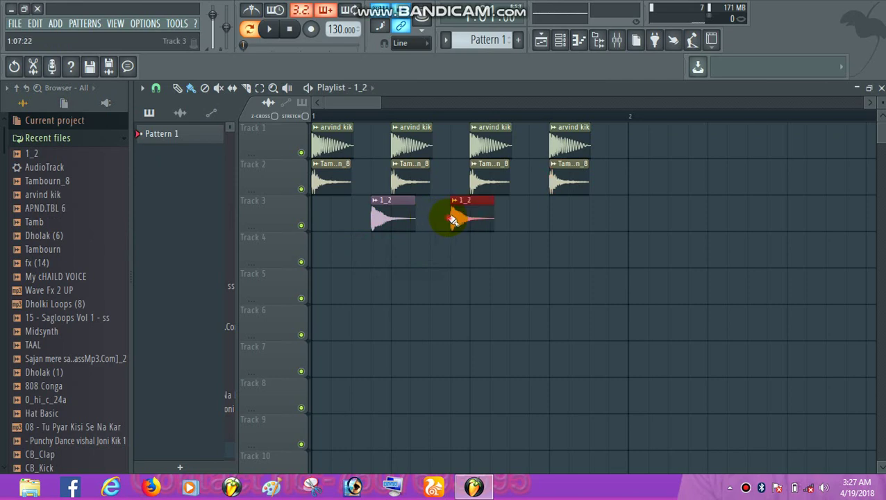
pyautogui.click(536, 220)
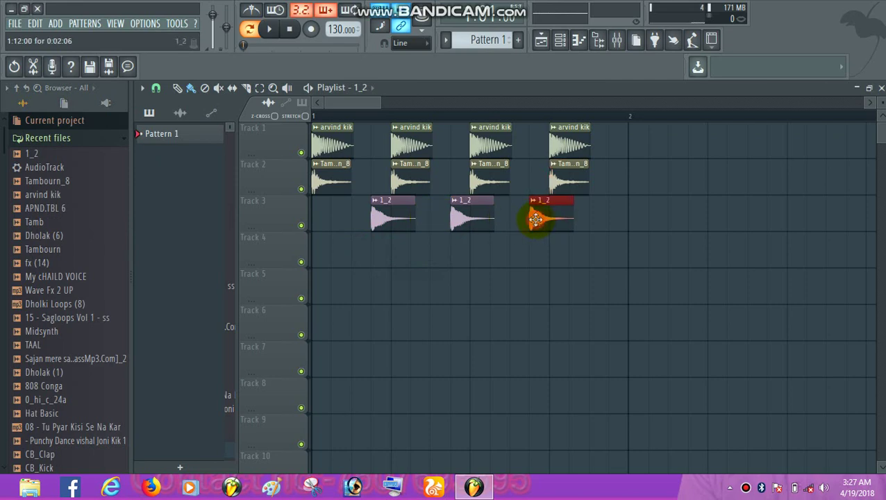
pyautogui.click(611, 220)
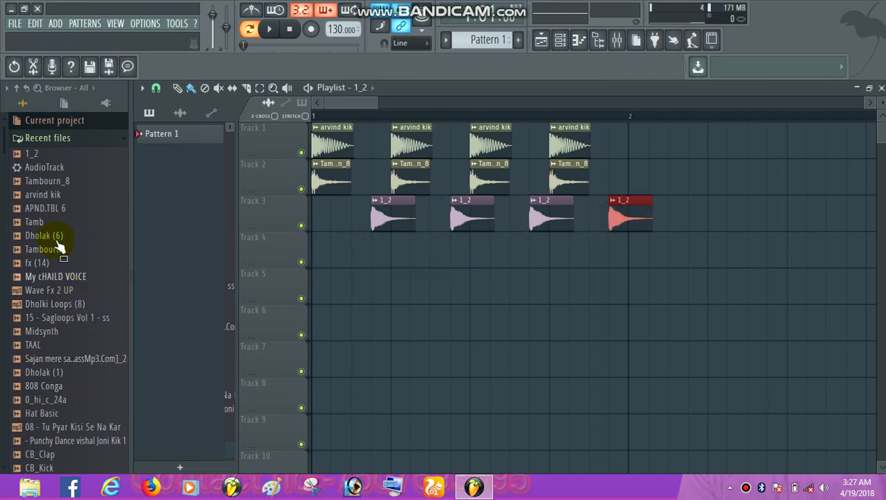
# - Place the Tambourn sample on Track 4 at step 4 and cut off its tail after two steps
pyautogui.moveTo(43, 248); pyautogui.dragTo(388, 241)
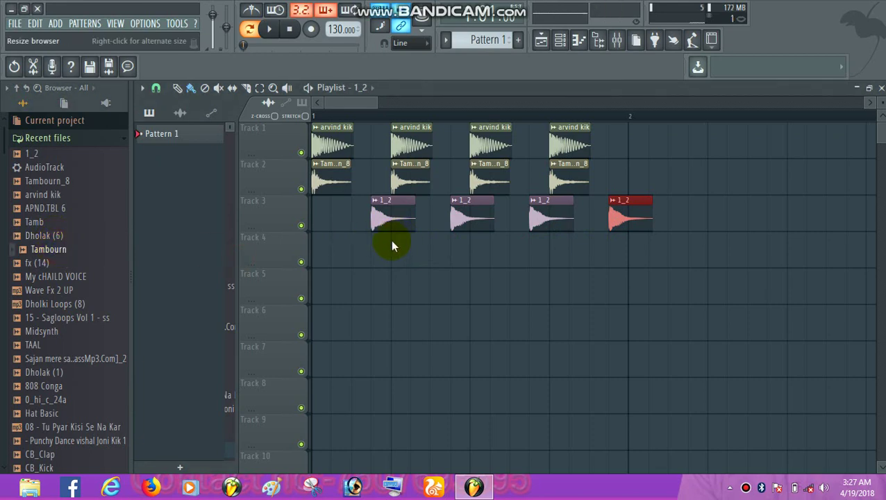
pyautogui.moveTo(67, 252); pyautogui.dragTo(375, 248)
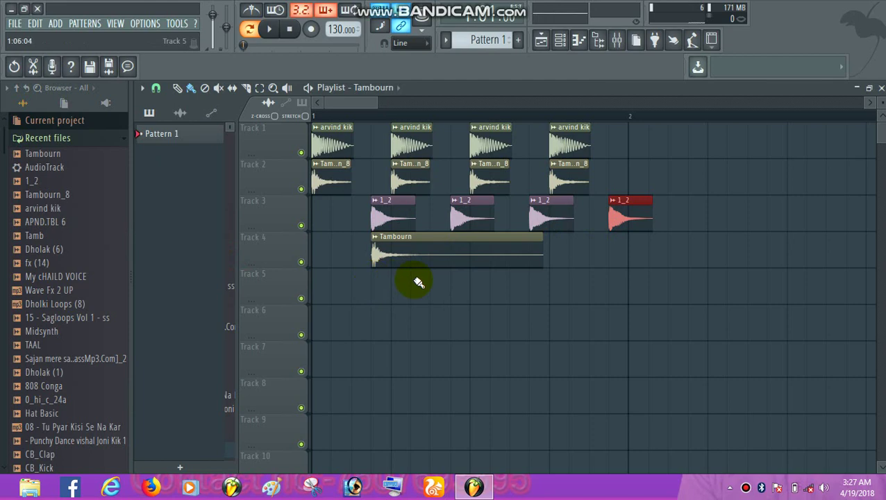
pyautogui.moveTo(419, 283); pyautogui.dragTo(412, 230)
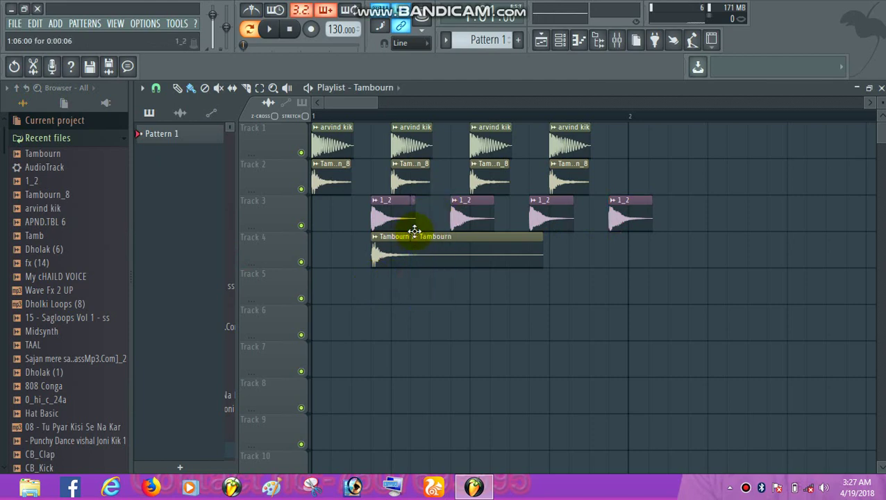
pyautogui.rightClick(419, 238)
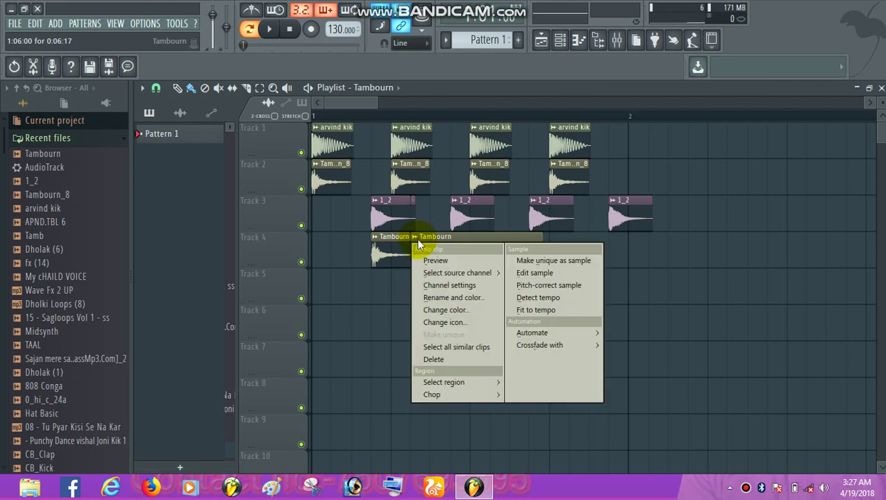
pyautogui.rightClick(436, 236)
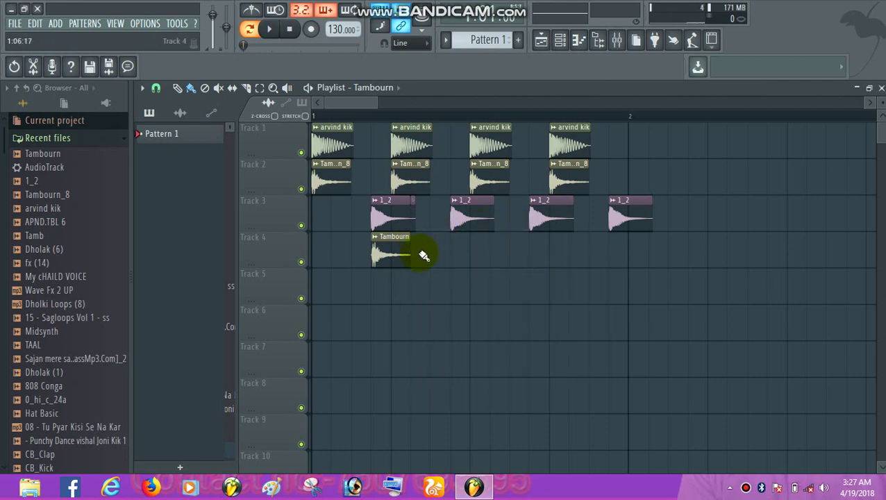
# - Repeat the trimmed Tambourn clip on Track 4 at steps 8, 12 and 16, aligned with the 1_2 clips
pyautogui.click(398, 254)
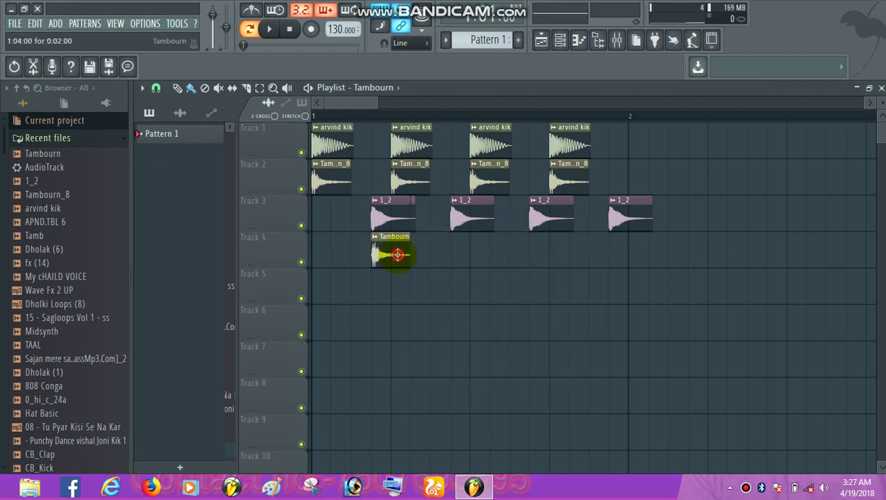
pyautogui.click(458, 253)
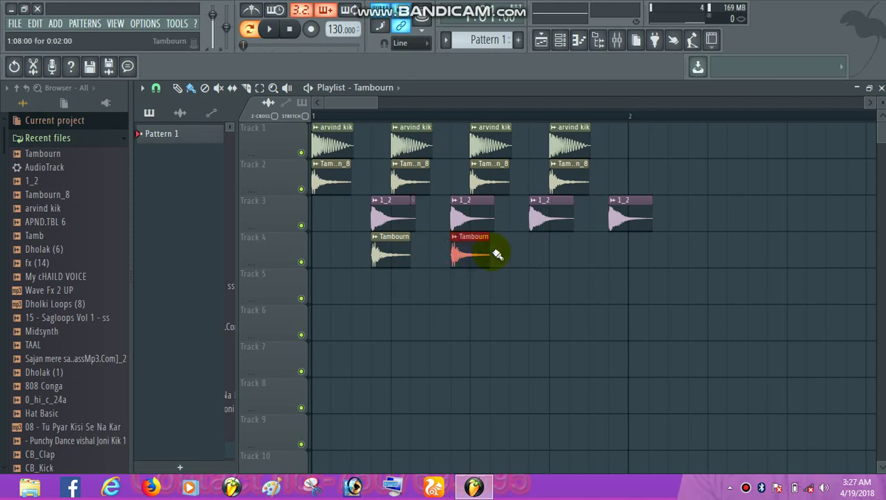
pyautogui.click(534, 250)
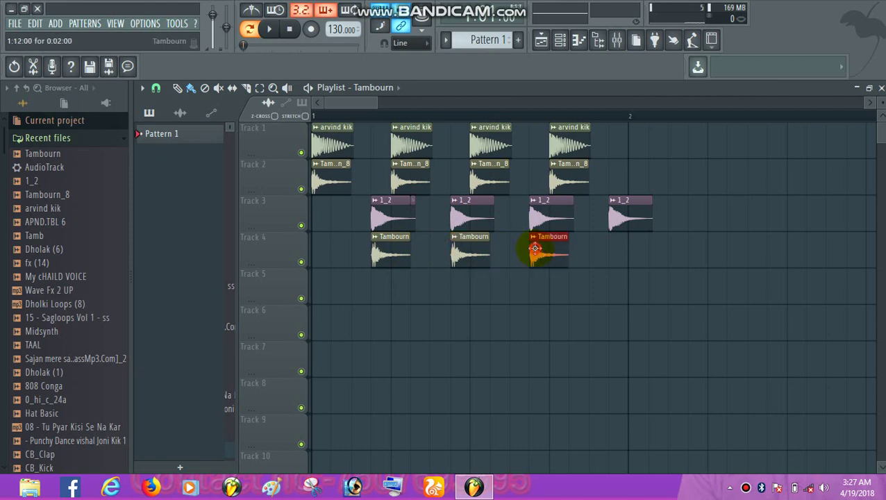
pyautogui.click(613, 250)
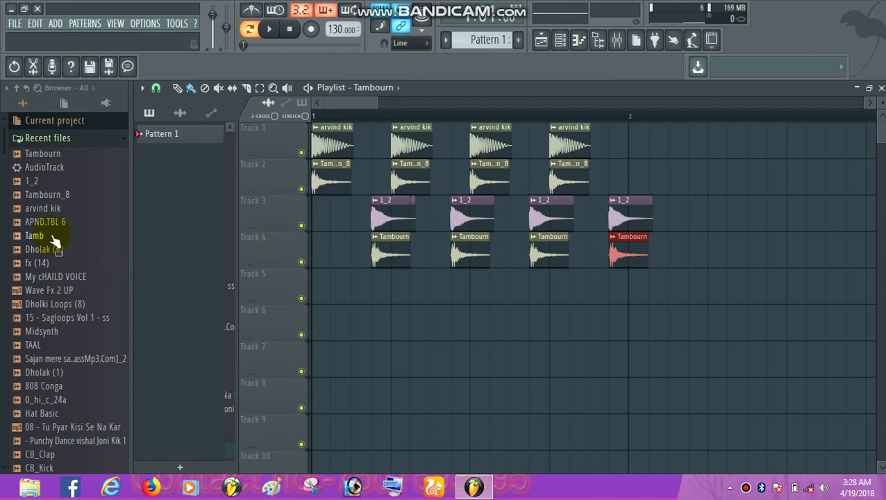
# - Place the Tamb sample on Track 5 at steps 3, 7, 11 and 15 of bar 1
pyautogui.moveTo(42, 236); pyautogui.dragTo(358, 285)
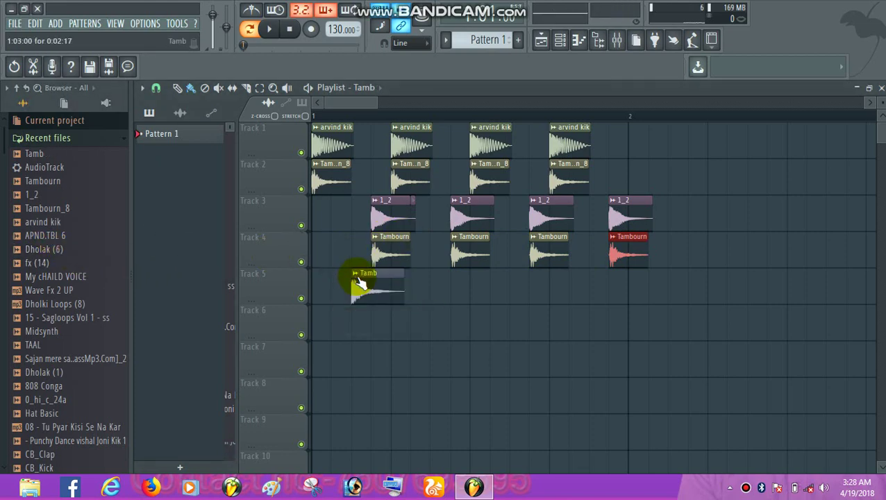
pyautogui.click(432, 290)
pyautogui.moveTo(528, 289)
pyautogui.mouseDown()
pyautogui.moveTo(566, 288)
pyautogui.moveTo(542, 290)
pyautogui.mouseUp()
pyautogui.click(592, 292)
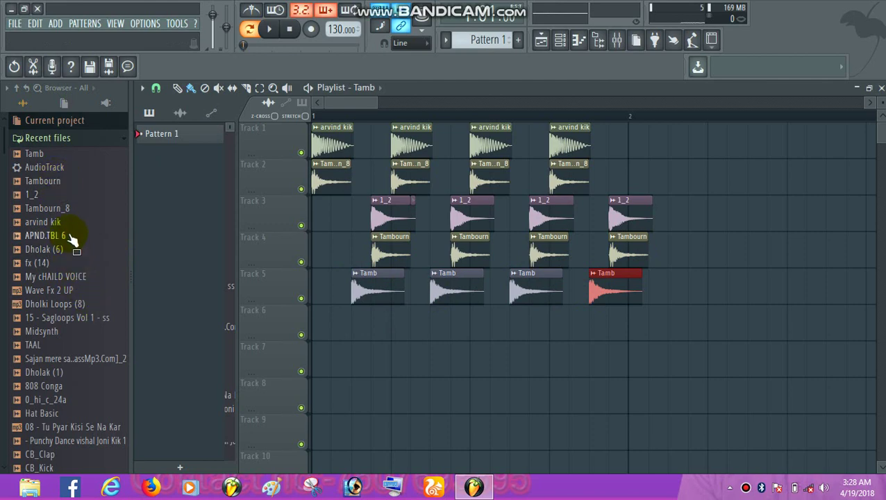
# - Place the APND.TBL 6 sample on Track 6 at step 7 and cut off its tail after two steps
pyautogui.moveTo(73, 239); pyautogui.dragTo(439, 326)
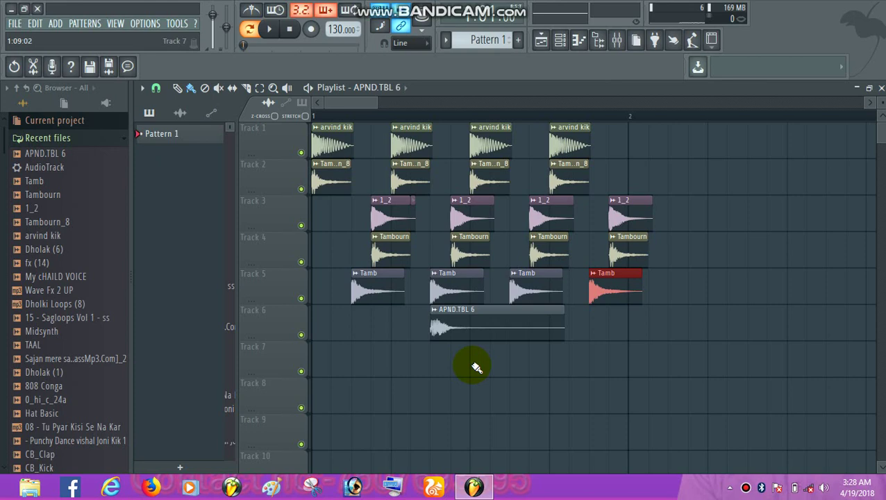
pyautogui.press('F9')
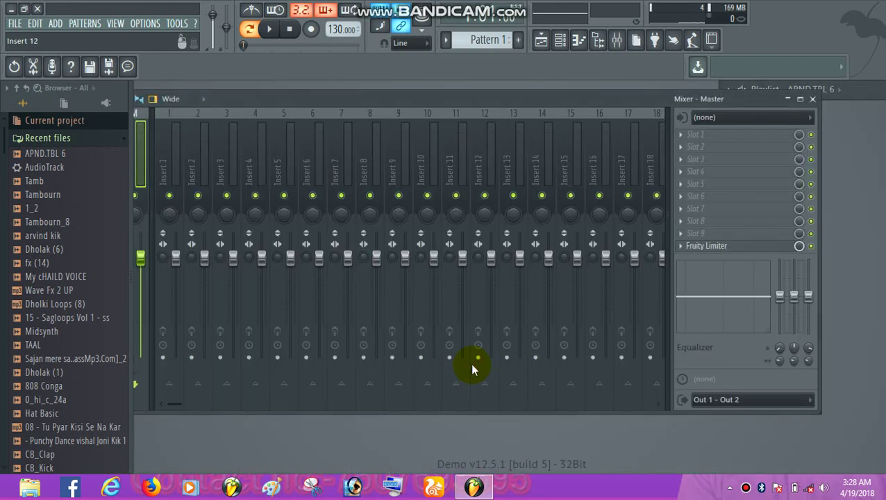
pyautogui.click(869, 90)
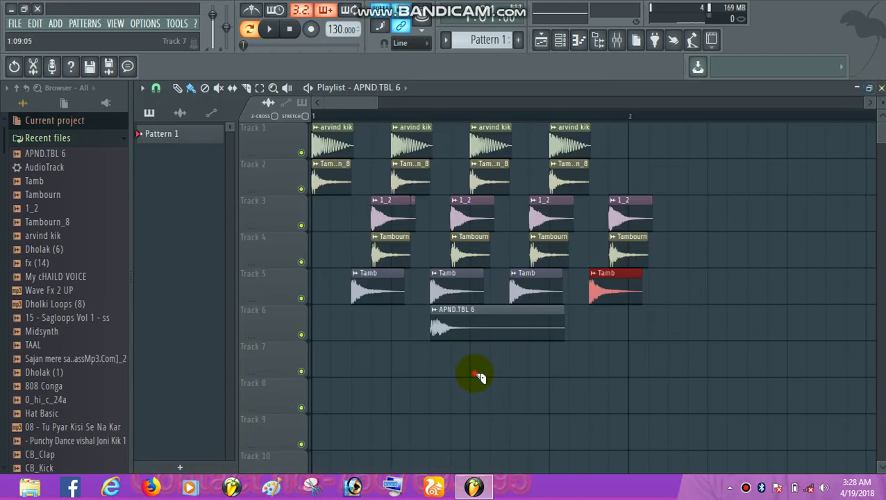
pyautogui.moveTo(478, 375); pyautogui.dragTo(480, 325)
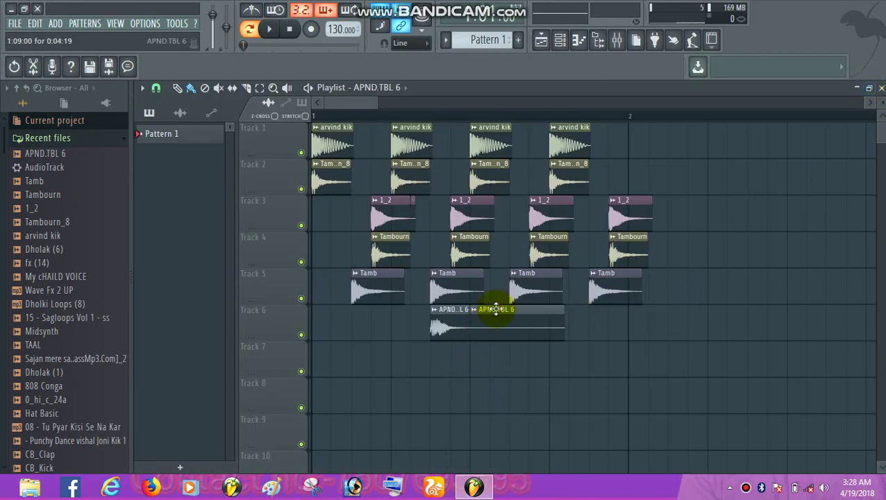
pyautogui.rightClick(519, 299)
pyautogui.rightClick(512, 318)
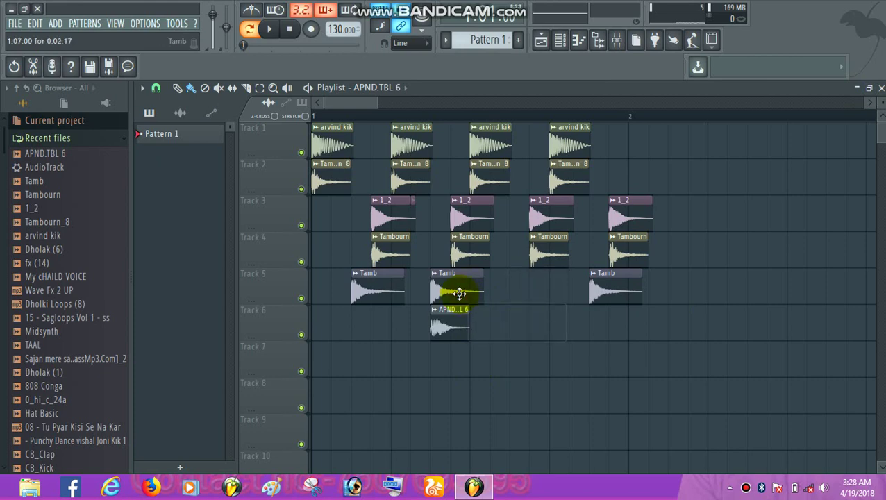
# - Put the missing Tamb clip back at step 11 of Track 5 and repeat the trimmed APND.TBL 6 clip at step 15 of Track 6
pyautogui.click(525, 294)
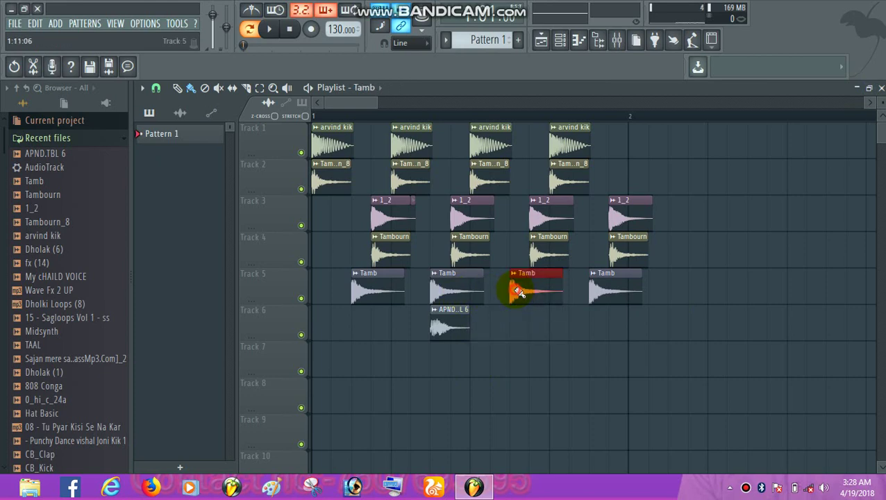
pyautogui.click(460, 327)
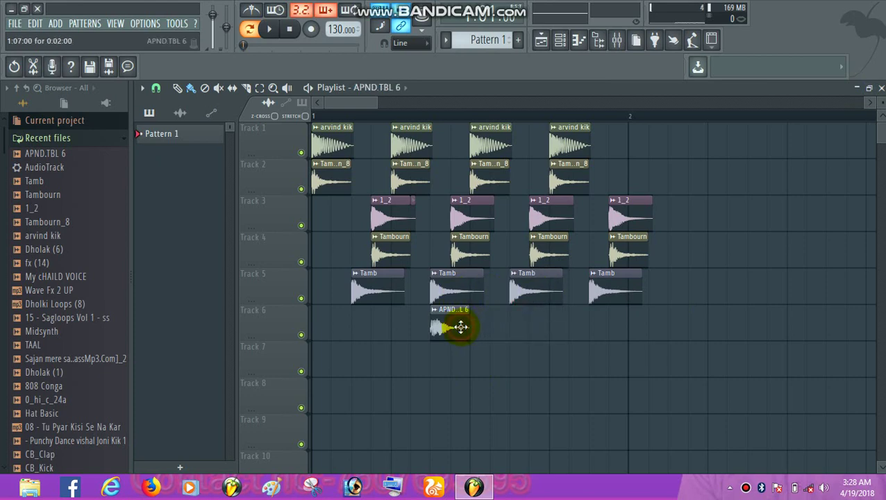
pyautogui.click(595, 321)
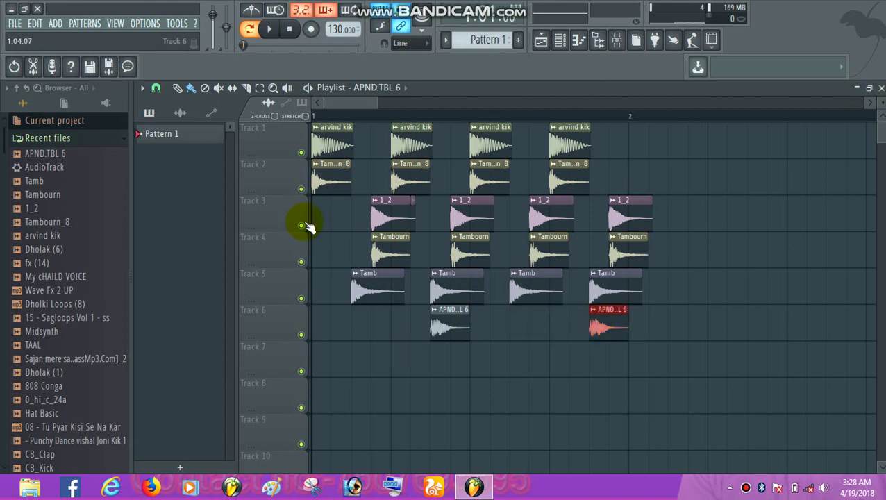
# - Play the drum arrangement from the start of bar 1, then stop playback
pyautogui.press('space')
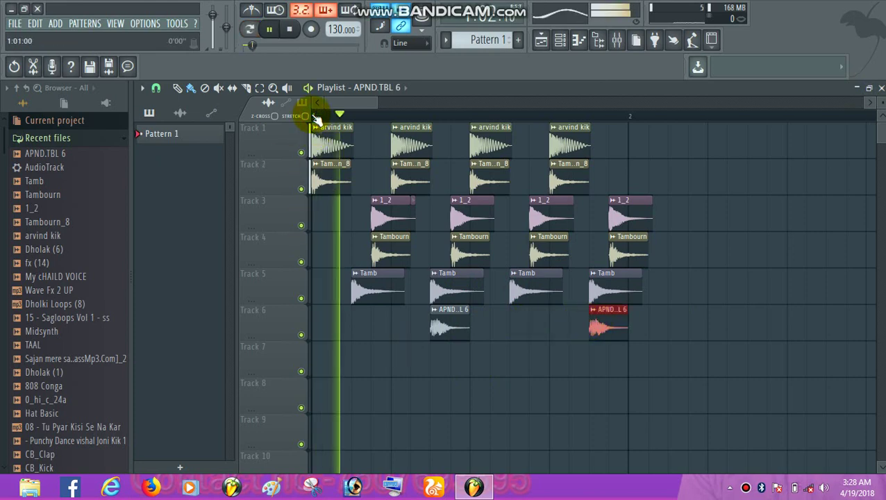
pyautogui.press('space')
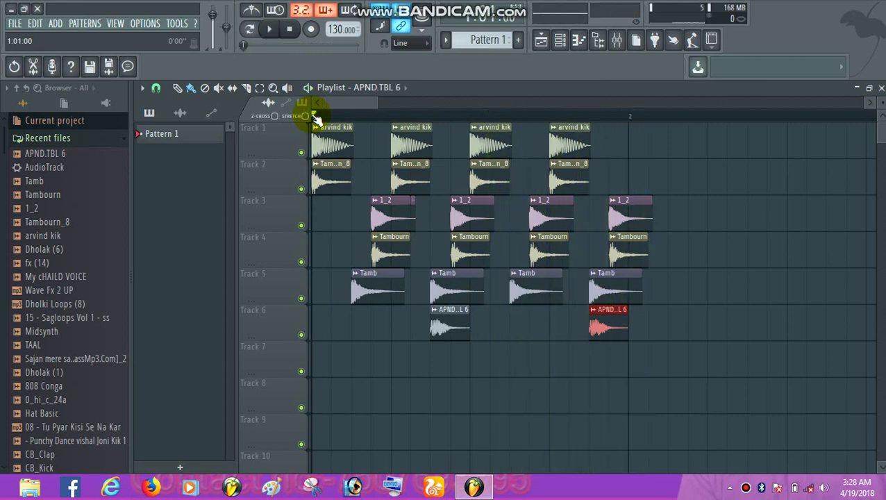
# - Route the 1_2 sample to mixer insert 5 and load Soundgoodizer into effect slot 3
pyautogui.doubleClick(393, 216)
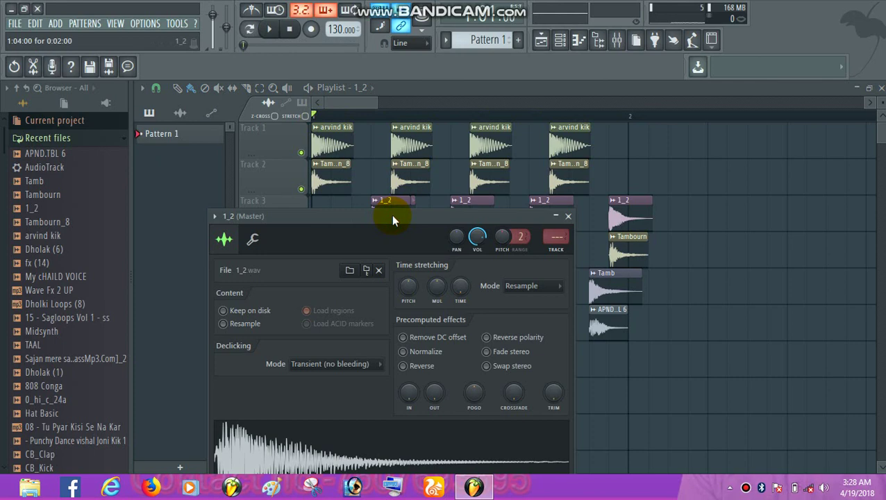
pyautogui.press('F9')
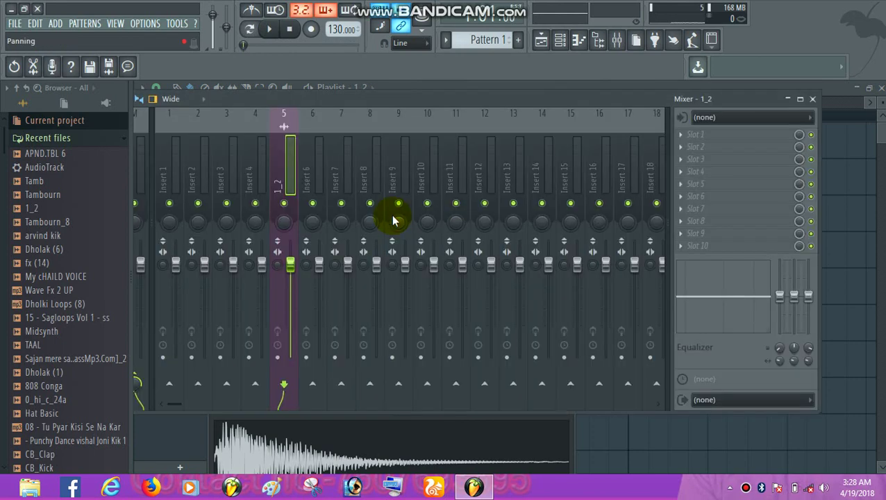
pyautogui.click(688, 167)
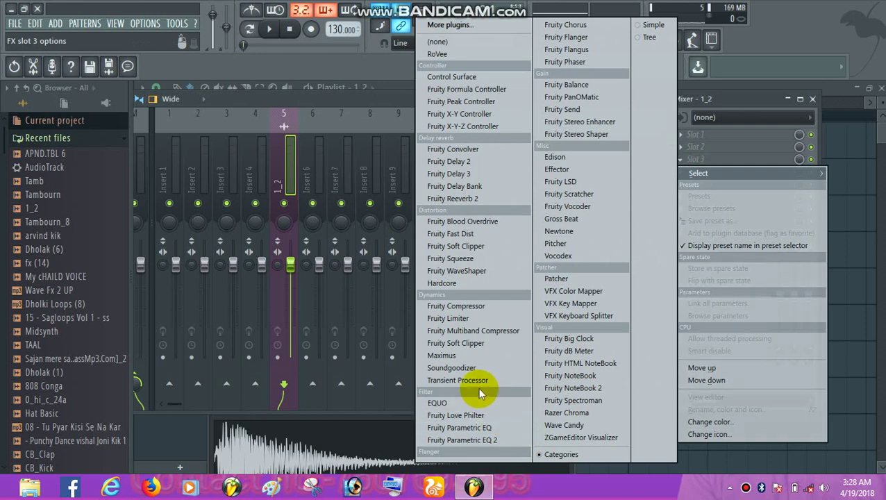
pyautogui.click(462, 369)
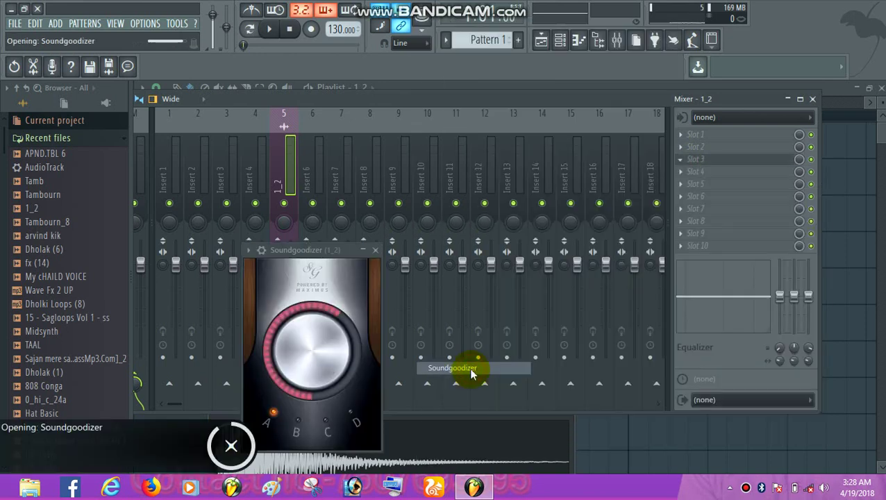
# - Set the Soundgoodizer on the 1_2 insert to mode D with the amount at maximum, and audition the drum loop in the playlist
pyautogui.click(354, 415)
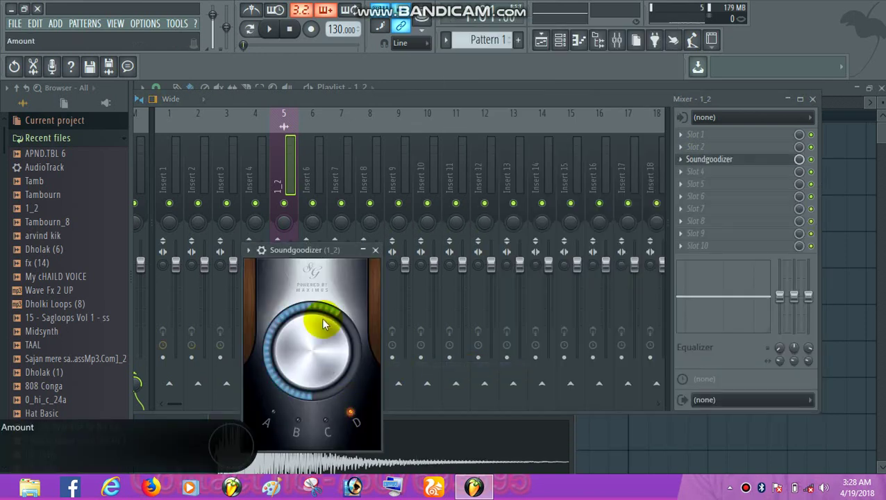
pyautogui.moveTo(319, 323); pyautogui.dragTo(319, 281)
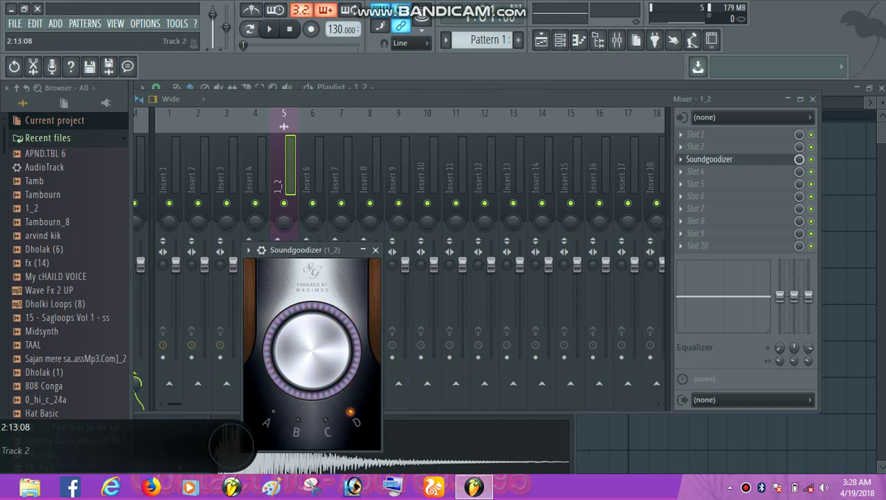
pyautogui.click(847, 213)
pyautogui.rightClick(859, 221)
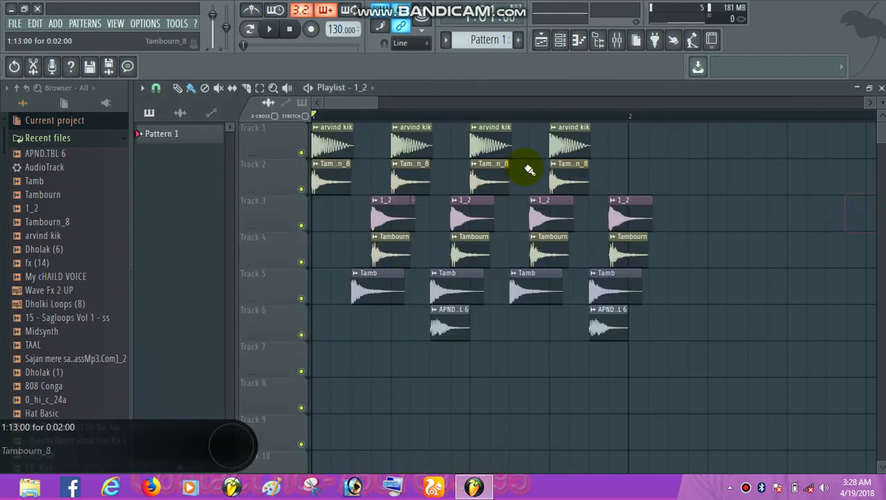
pyautogui.press('space')
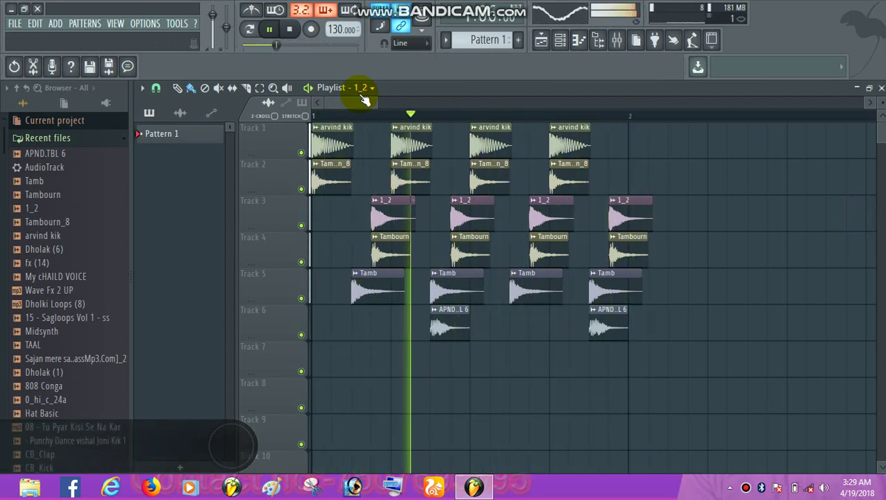
pyautogui.press('space')
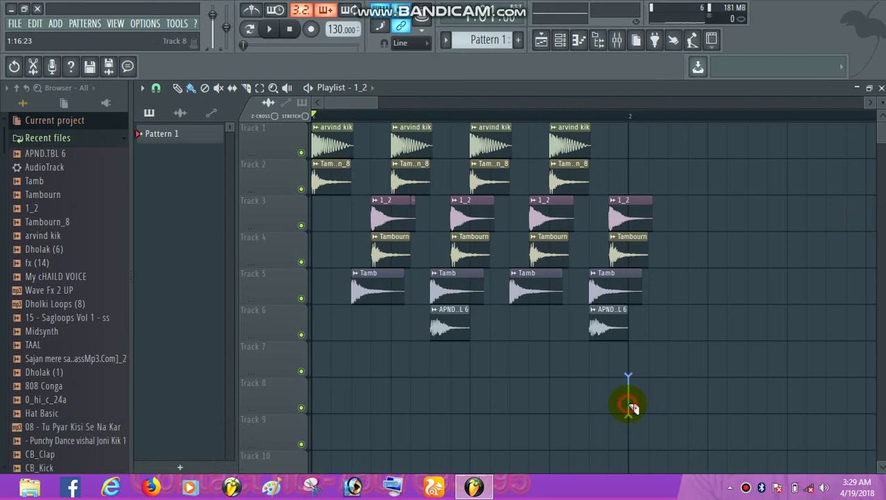
# - Slice off the clip tails on Tracks 3 to 5 that extend past the start of bar 2, and audition the loop
pyautogui.moveTo(630, 406)
pyautogui.mouseDown()
pyautogui.moveTo(716, 166)
pyautogui.moveTo(629, 164)
pyautogui.moveTo(646, 283)
pyautogui.mouseUp()
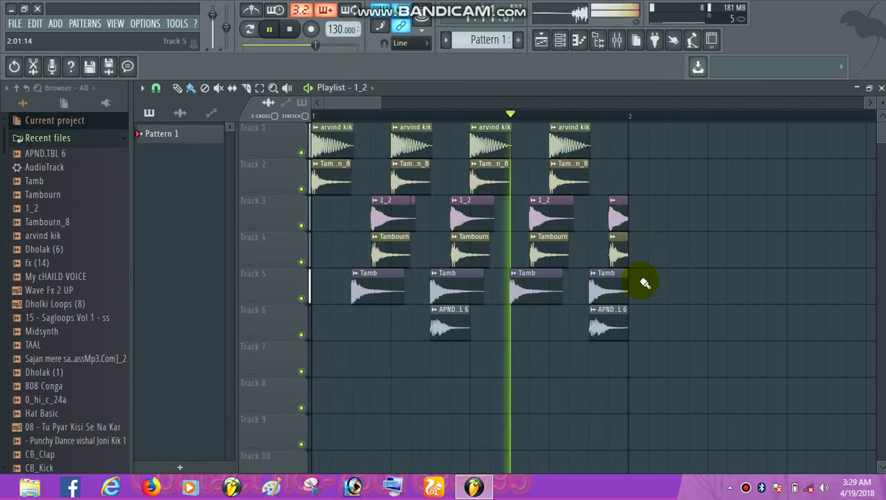
pyautogui.press('space')
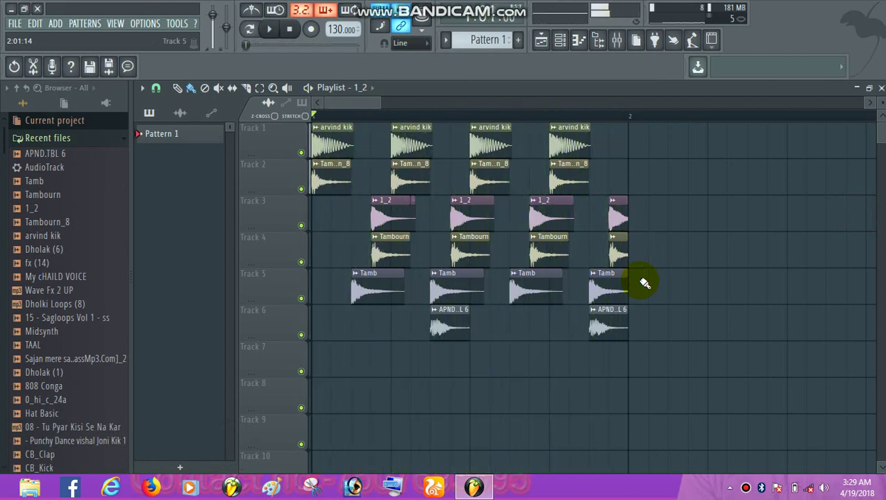
# - Route the arvind kik sample to mixer insert 6 and load Soundgoodizer into effect slot 1
pyautogui.doubleClick(557, 144)
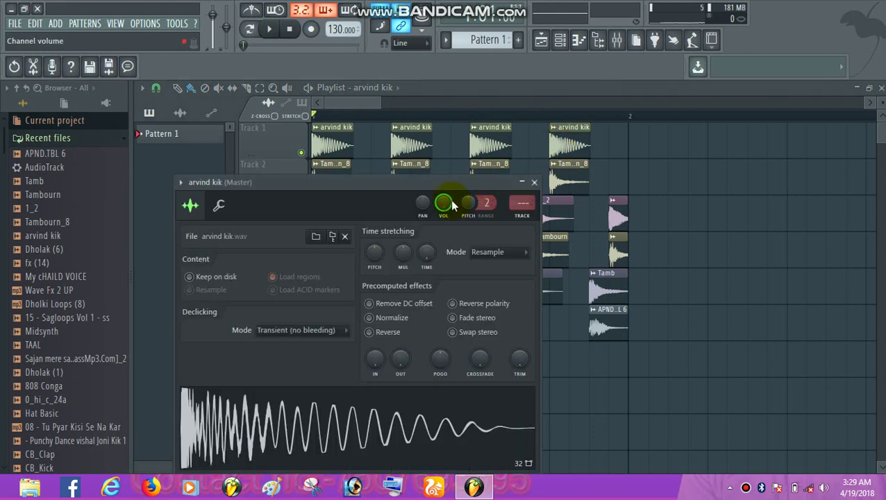
pyautogui.press('F9')
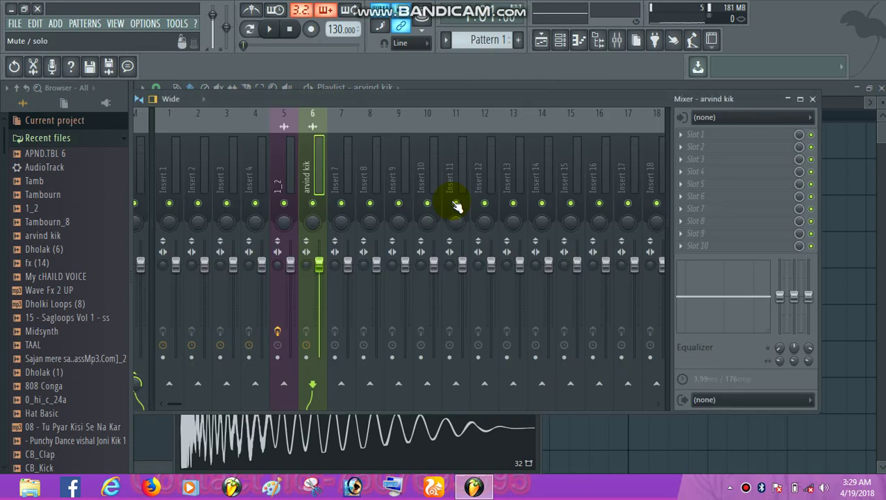
pyautogui.click(690, 139)
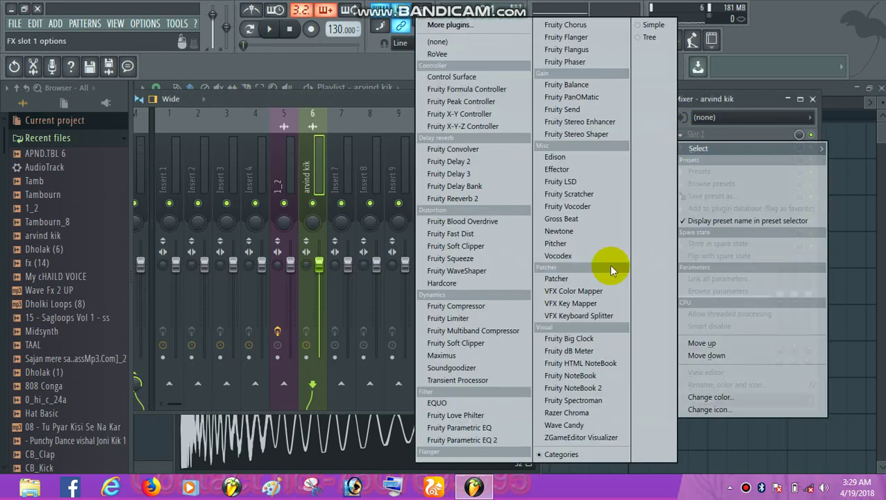
pyautogui.click(458, 370)
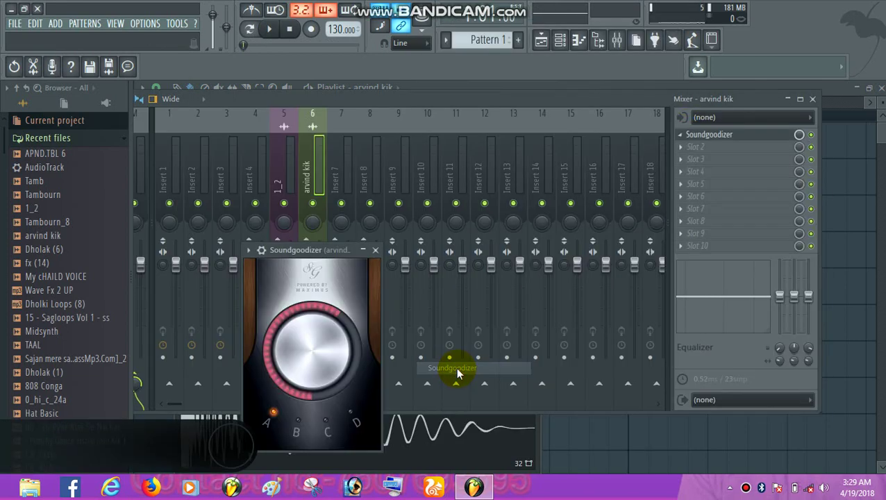
# - Switch the arvind kik Soundgoodizer to mode D at full amount, and play the loop from the playlist
pyautogui.click(353, 414)
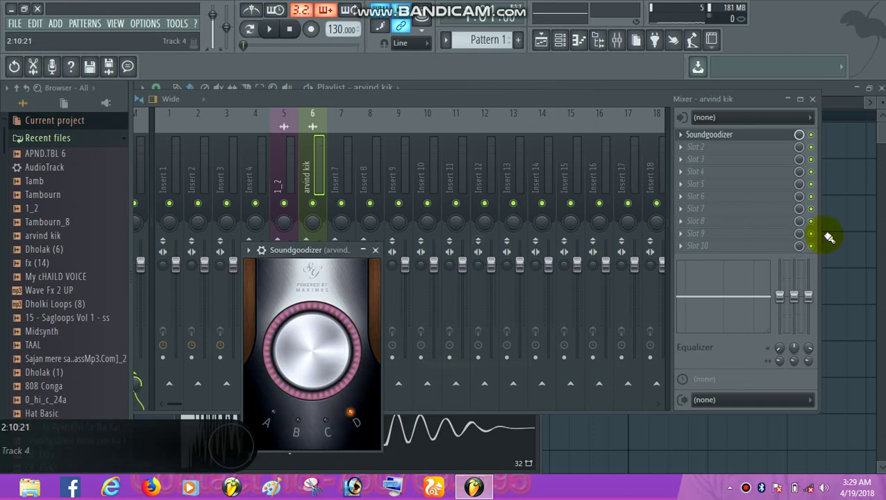
pyautogui.click(829, 237)
pyautogui.press('space')
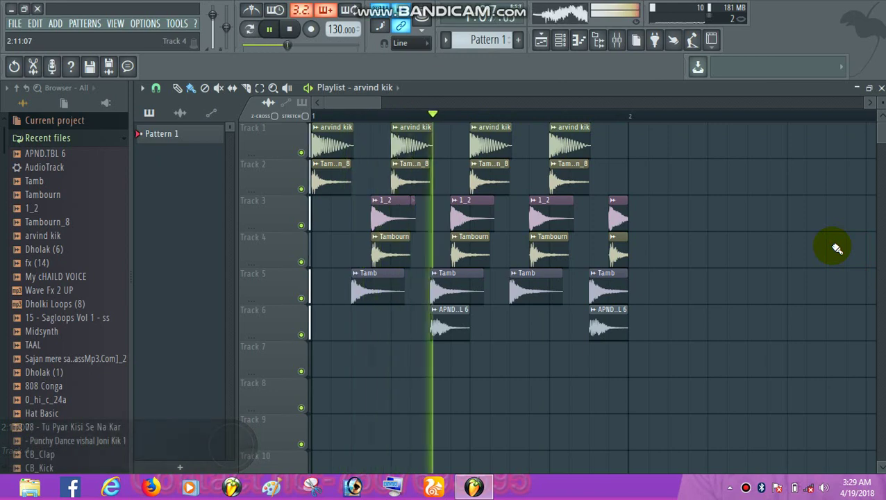
pyautogui.press('space')
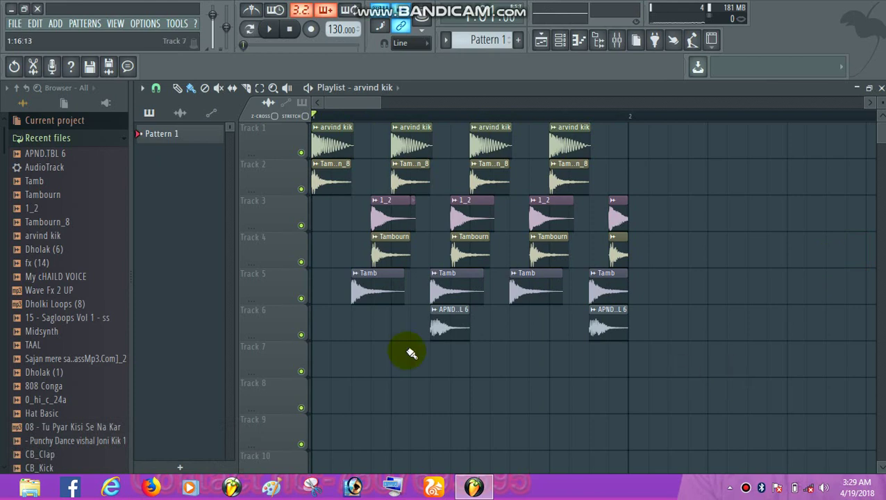
# - Try out the TAAL sample on Track 7 at steps 3 and 11 of bar 1, and delete both clips
pyautogui.moveTo(35, 345); pyautogui.dragTo(355, 353)
pyautogui.click(521, 357)
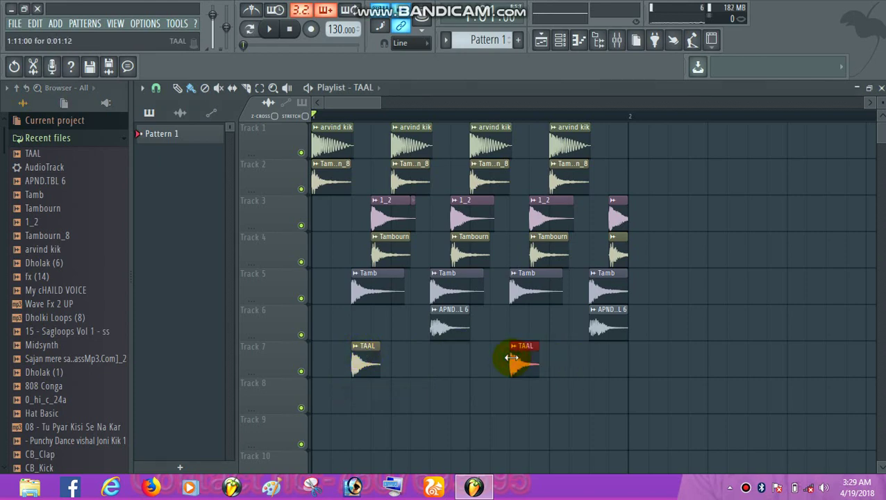
pyautogui.press('space')
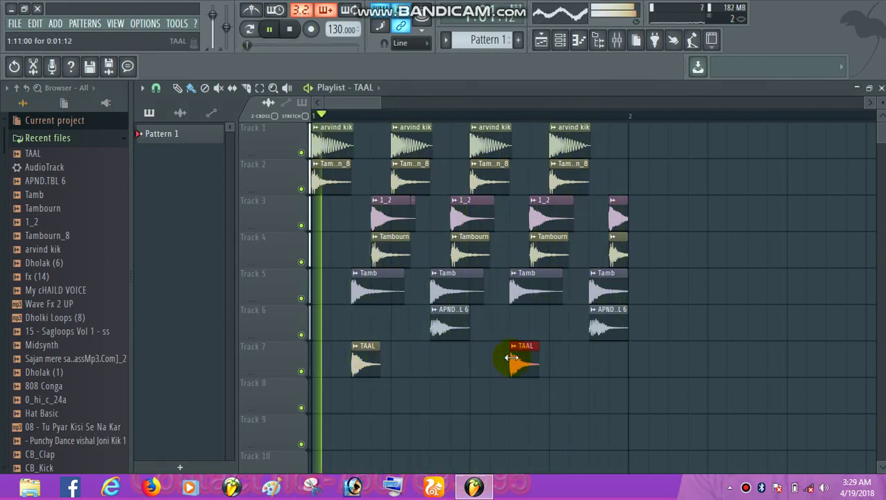
pyautogui.press('space')
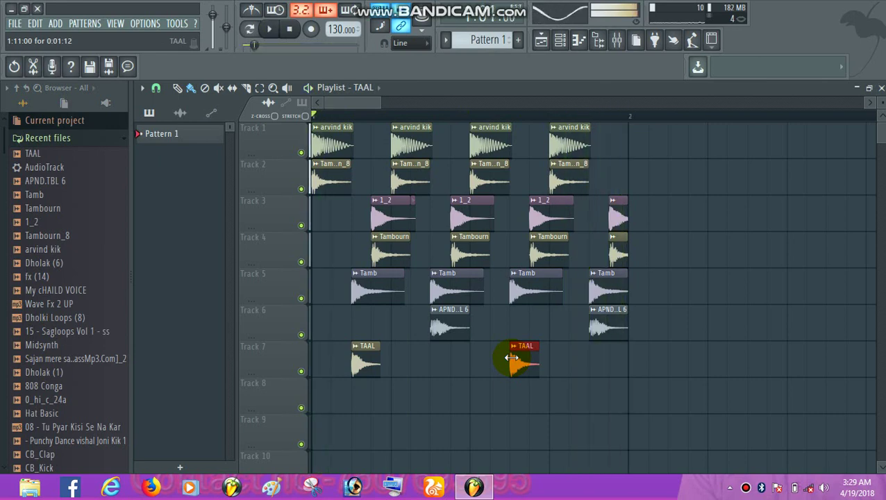
pyautogui.rightClick(528, 362)
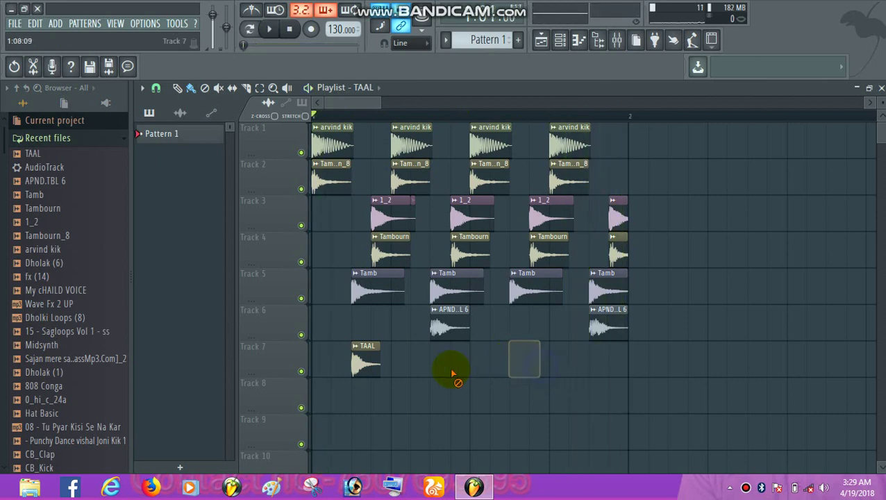
pyautogui.rightClick(364, 360)
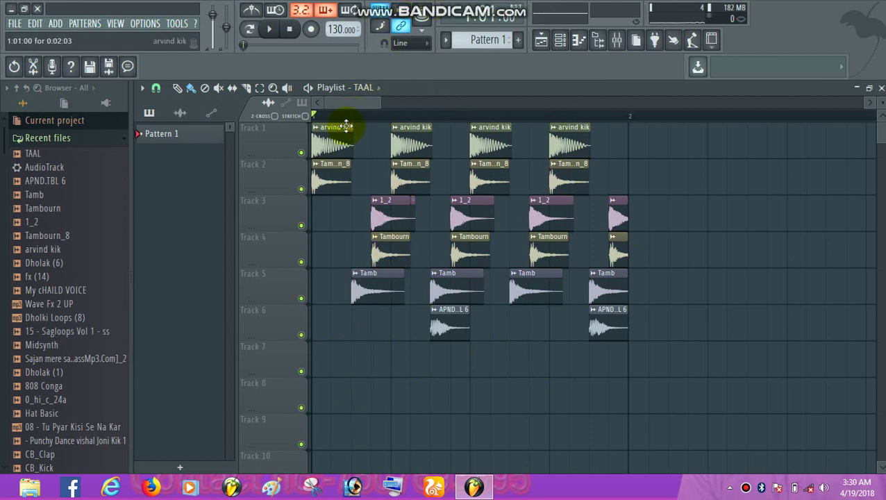
pyautogui.click(95, 323)
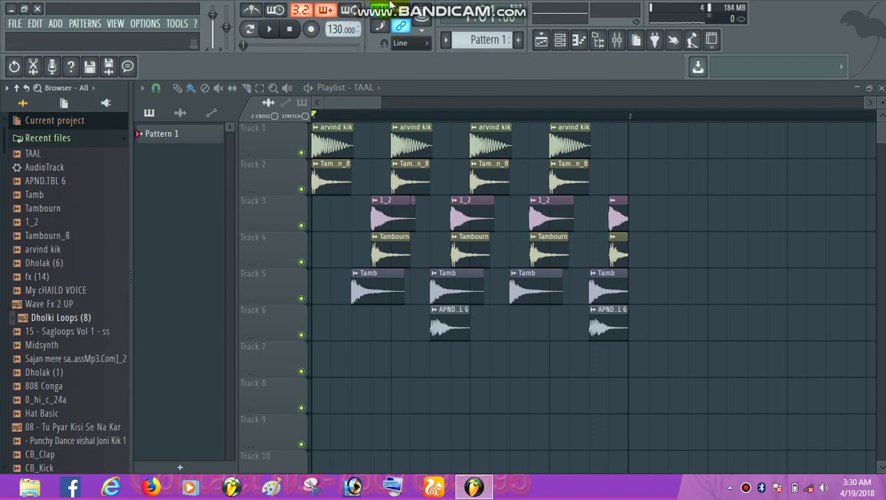
pyautogui.moveTo(378, 2)
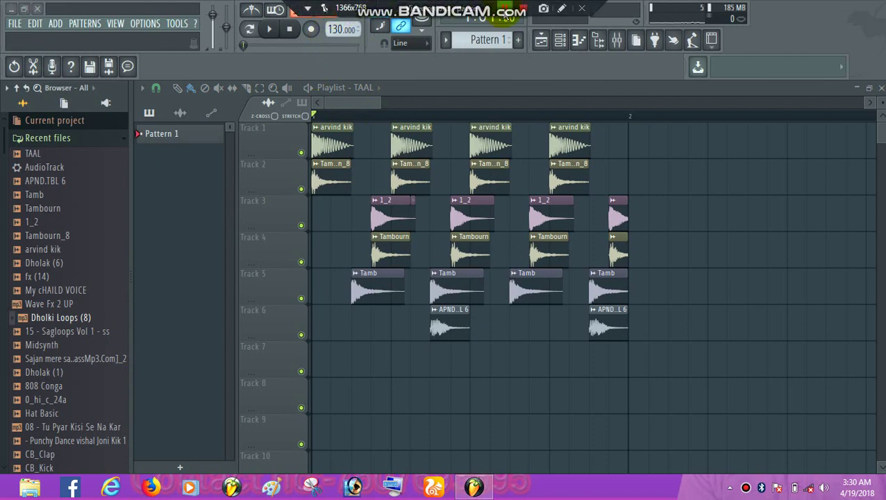